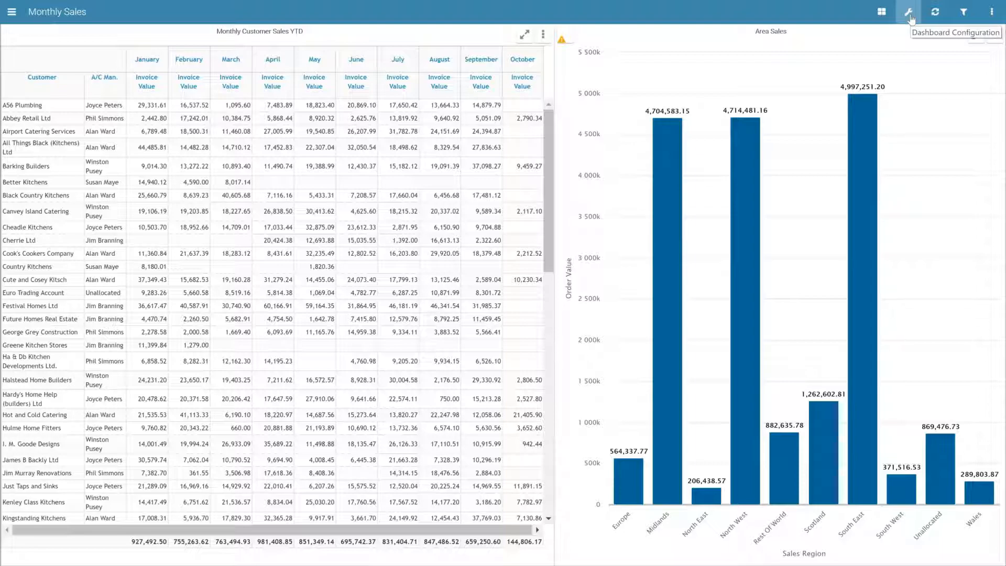
Open the dashboard configuration and check which parent users are available for the open user account
{"action": "left_click", "coordinate": [909, 13]}
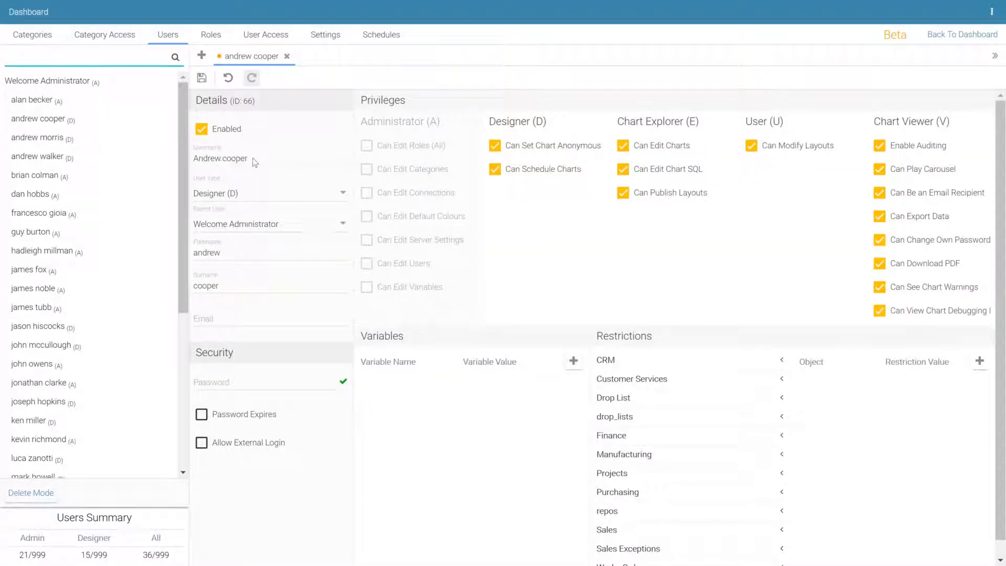
{"action": "left_click", "coordinate": [341, 226]}
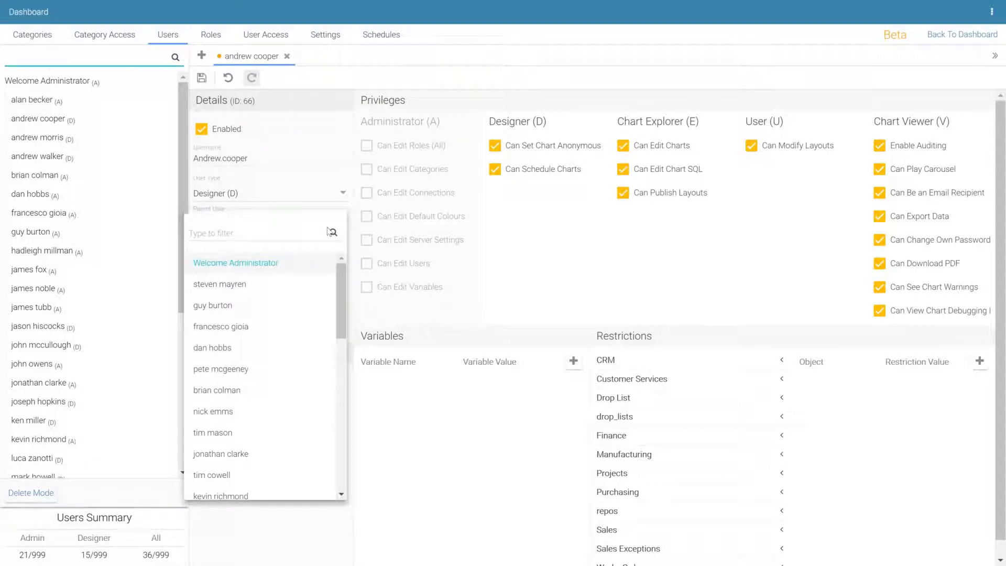
{"action": "left_click", "coordinate": [269, 196]}
Try the User (U) and Chart Viewer (V) types on the user account to compare privileges, and restore Designer (D)
{"action": "left_click", "coordinate": [339, 194]}
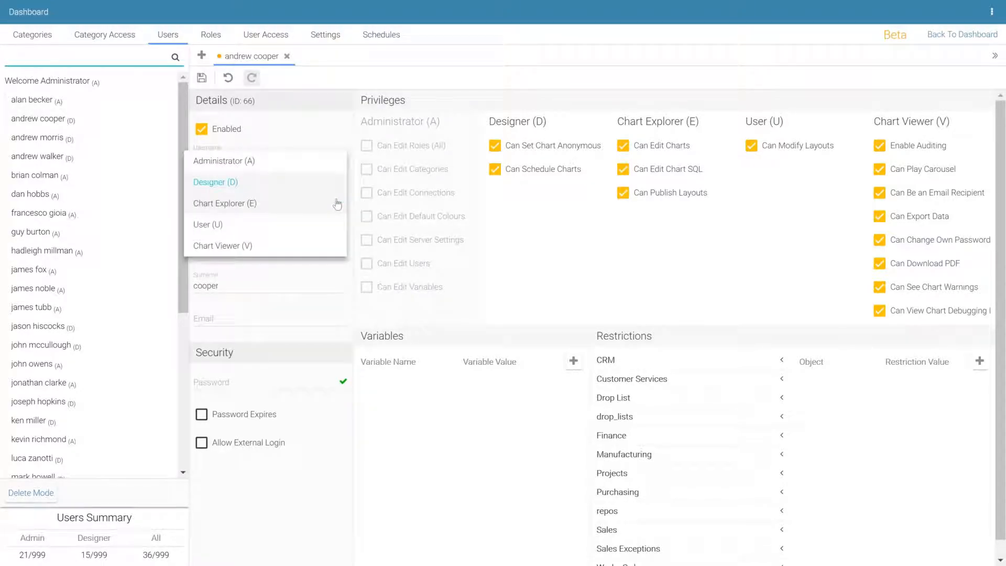
{"action": "left_click", "coordinate": [237, 229]}
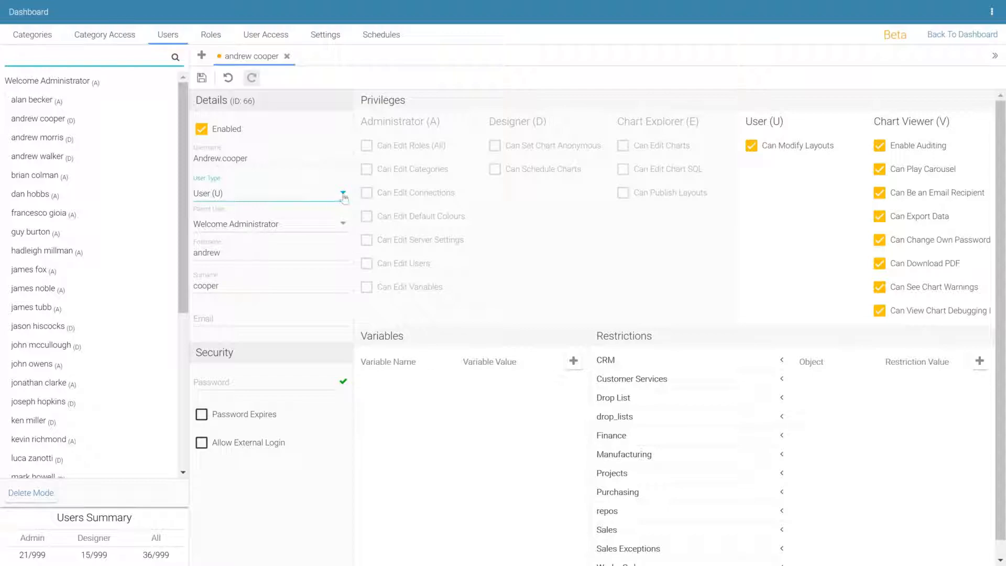
{"action": "left_click", "coordinate": [314, 193]}
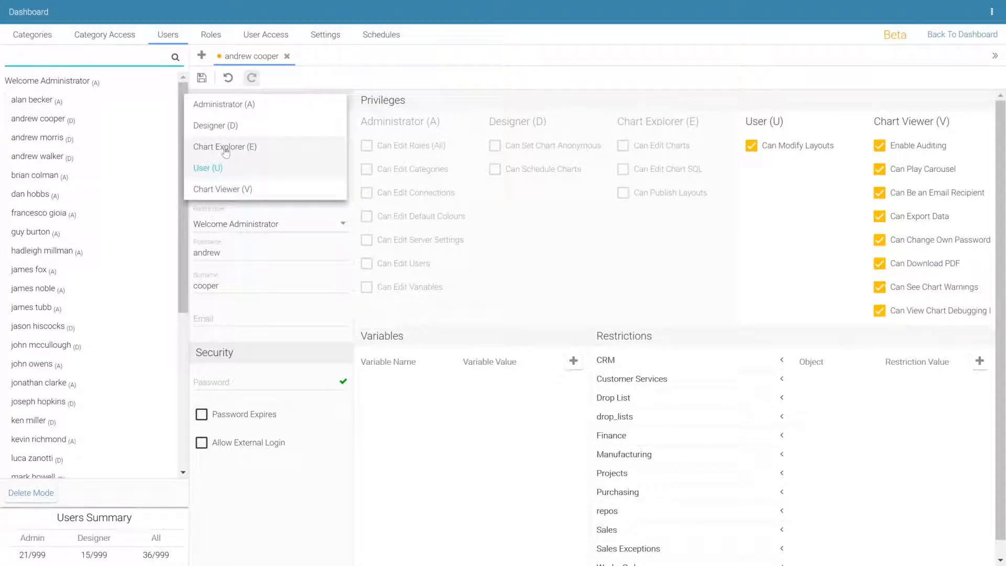
{"action": "left_click", "coordinate": [225, 189]}
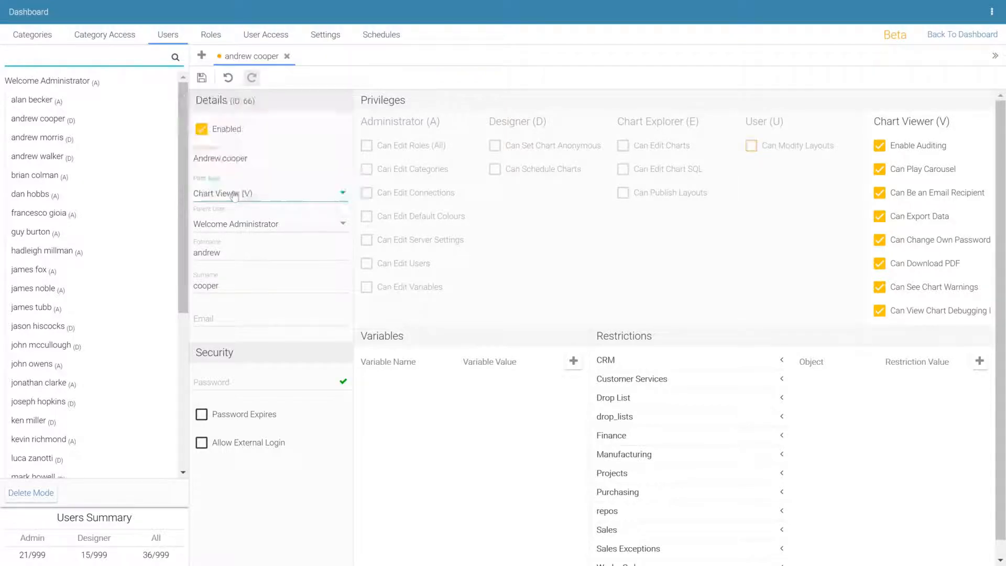
{"action": "left_click", "coordinate": [343, 193]}
{"action": "left_click", "coordinate": [293, 98]}
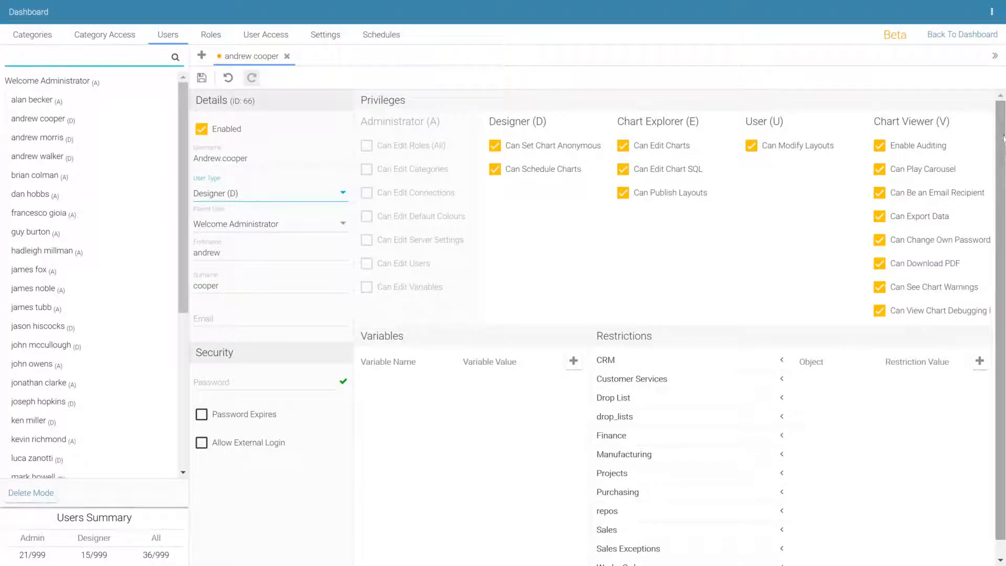
Expand the Sales objects under Restrictions and add a new restriction row awaiting its object selection
{"action": "scroll", "coordinate": [390, 384], "scroll_direction": "down", "scroll_amount": 1}
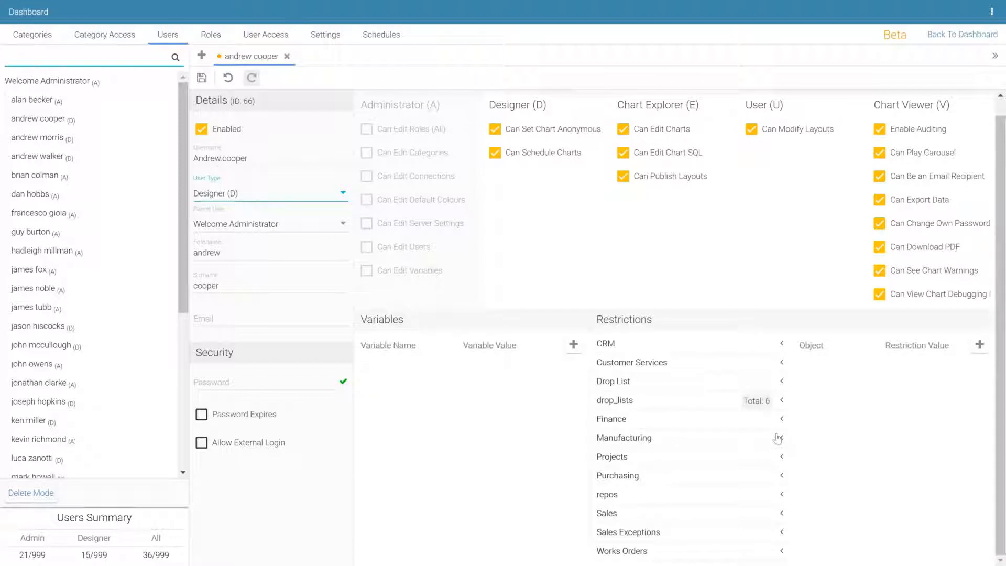
{"action": "left_click", "coordinate": [782, 512]}
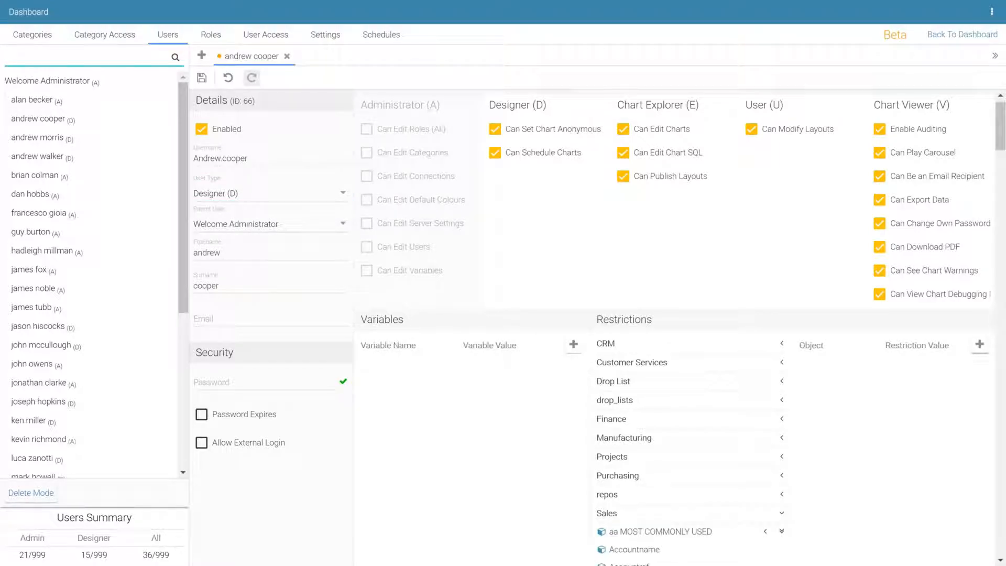
{"action": "left_click_drag", "start_coordinate": [1003, 126], "coordinate": [1005, 147]}
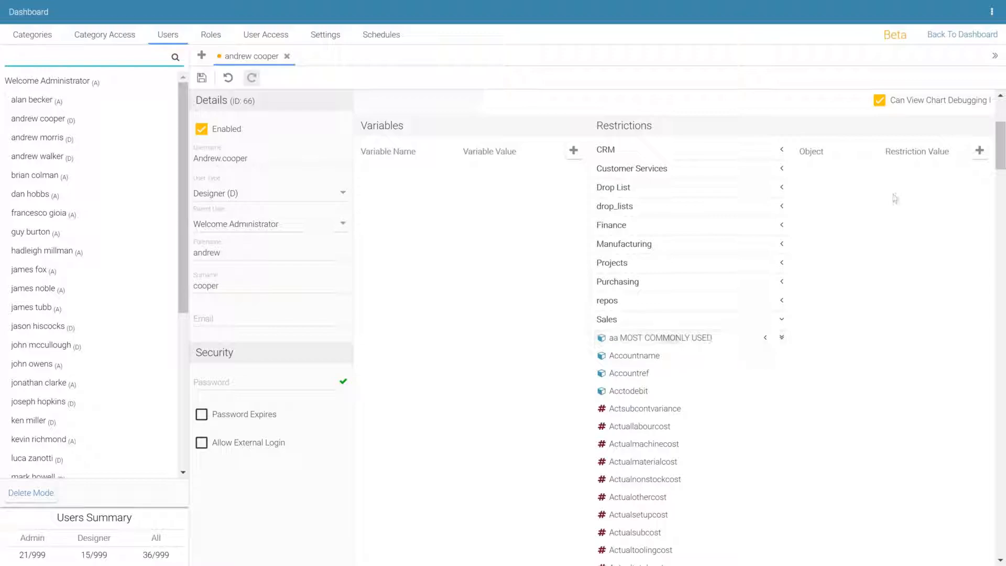
{"action": "left_click", "coordinate": [979, 151]}
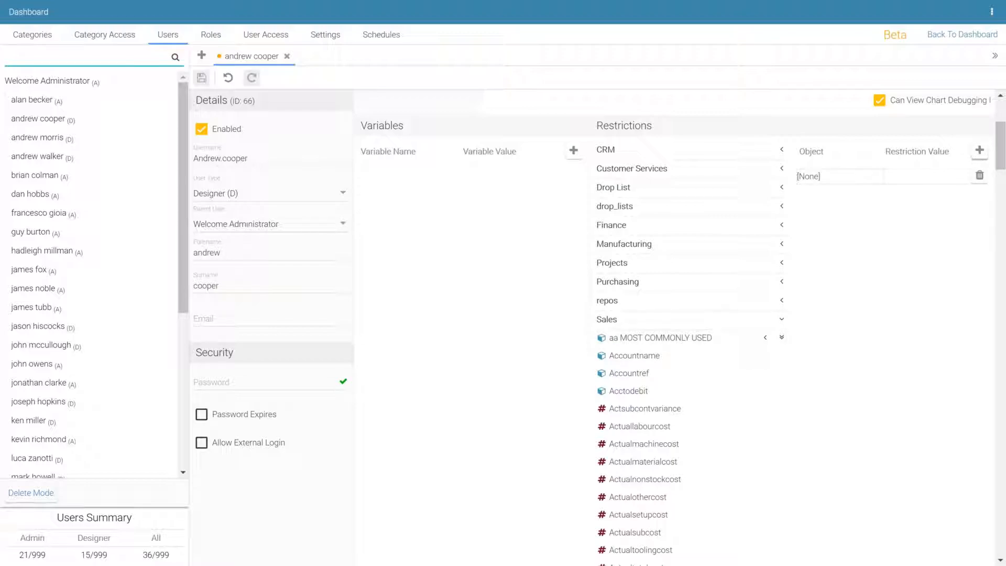
{"action": "left_click", "coordinate": [831, 177]}
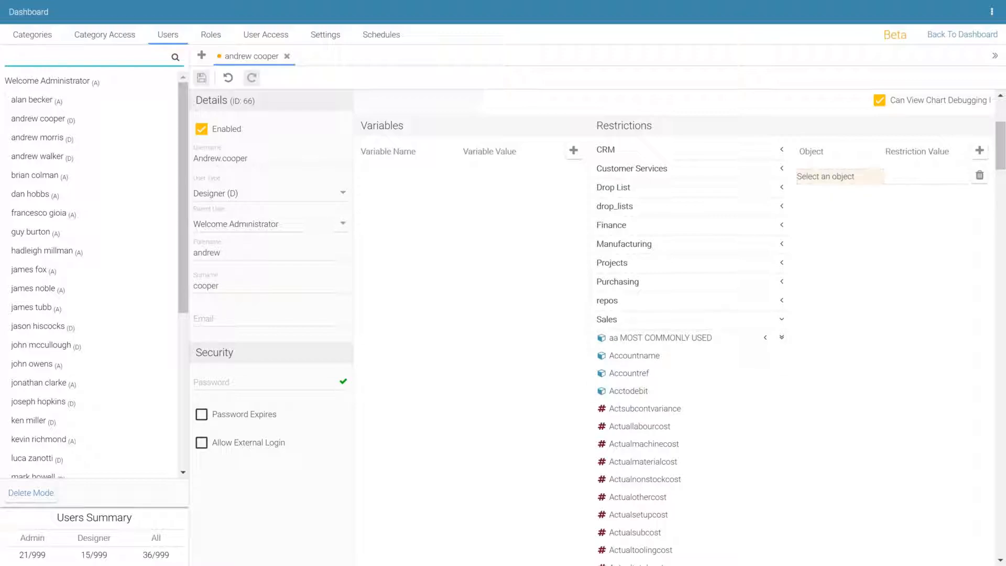
Browse the Sales objects, including aa MOST COMMONLY USED, assign Accountname as the restriction object, and open its restriction value for editing
{"action": "scroll", "coordinate": [710, 314], "scroll_direction": "down", "scroll_amount": 1}
{"action": "scroll", "coordinate": [710, 370], "scroll_direction": "down", "scroll_amount": 2}
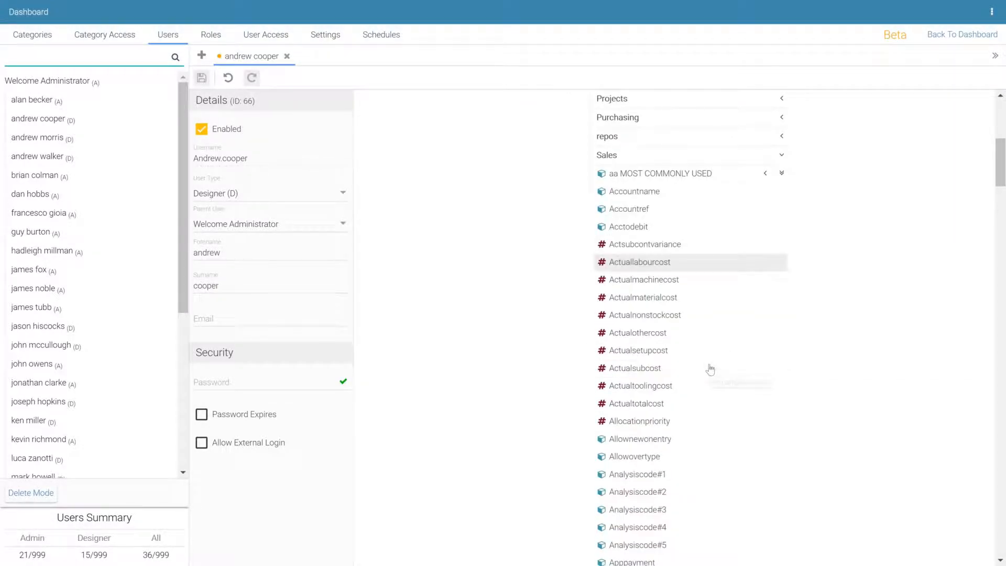
{"action": "scroll", "coordinate": [757, 246], "scroll_direction": "up", "scroll_amount": 2}
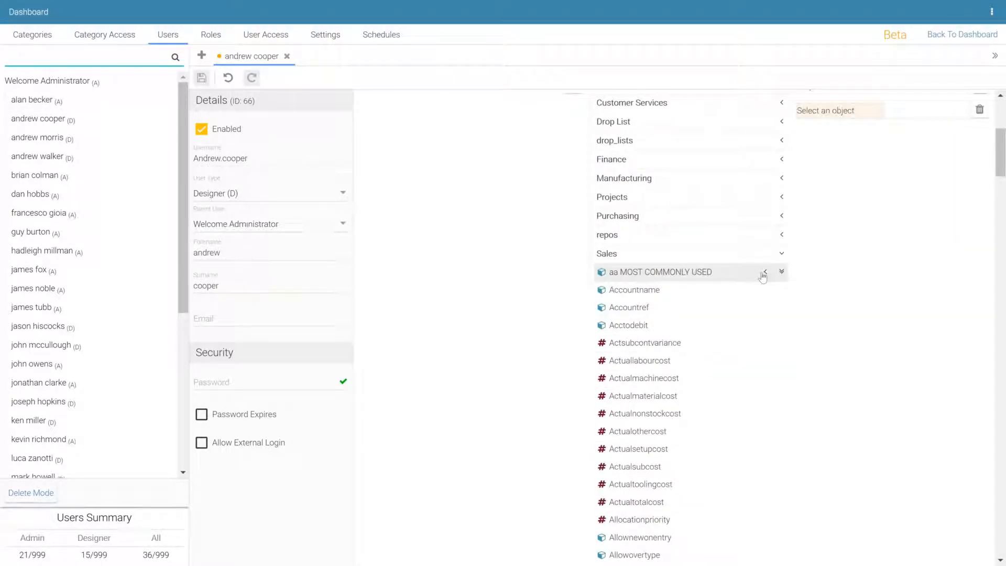
{"action": "left_click", "coordinate": [765, 271]}
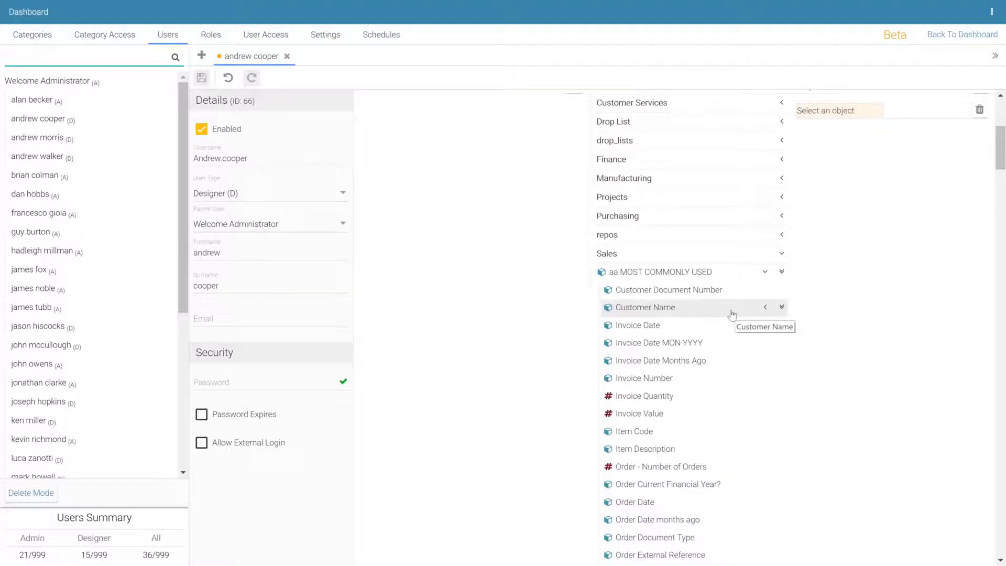
{"action": "scroll", "coordinate": [733, 314], "scroll_direction": "down", "scroll_amount": 2}
{"action": "scroll", "coordinate": [732, 315], "scroll_direction": "down", "scroll_amount": 2}
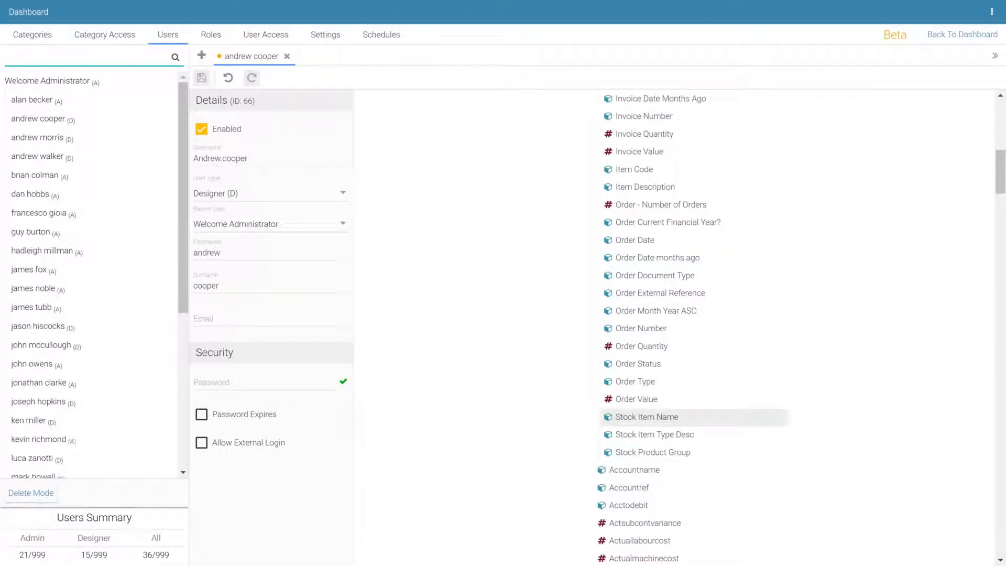
{"action": "left_click_drag", "start_coordinate": [996, 171], "coordinate": [996, 135]}
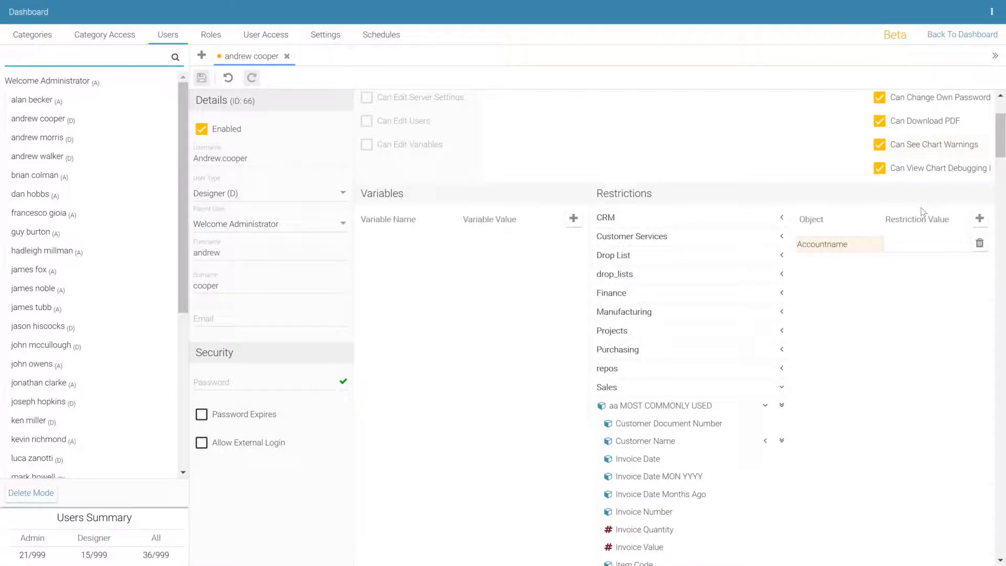
{"action": "left_click", "coordinate": [927, 244]}
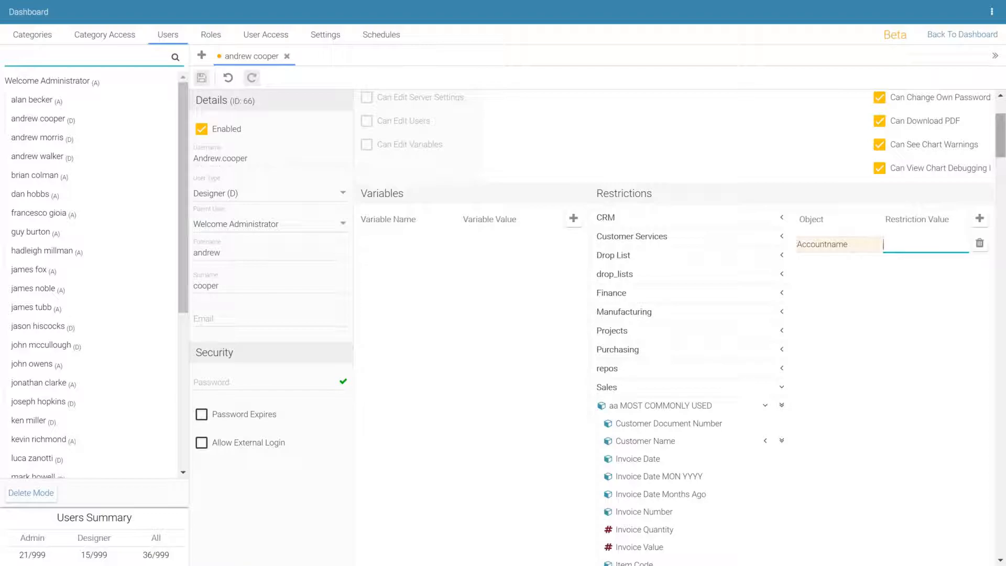
{"action": "scroll", "coordinate": [1002, 139], "scroll_direction": "up", "scroll_amount": 3}
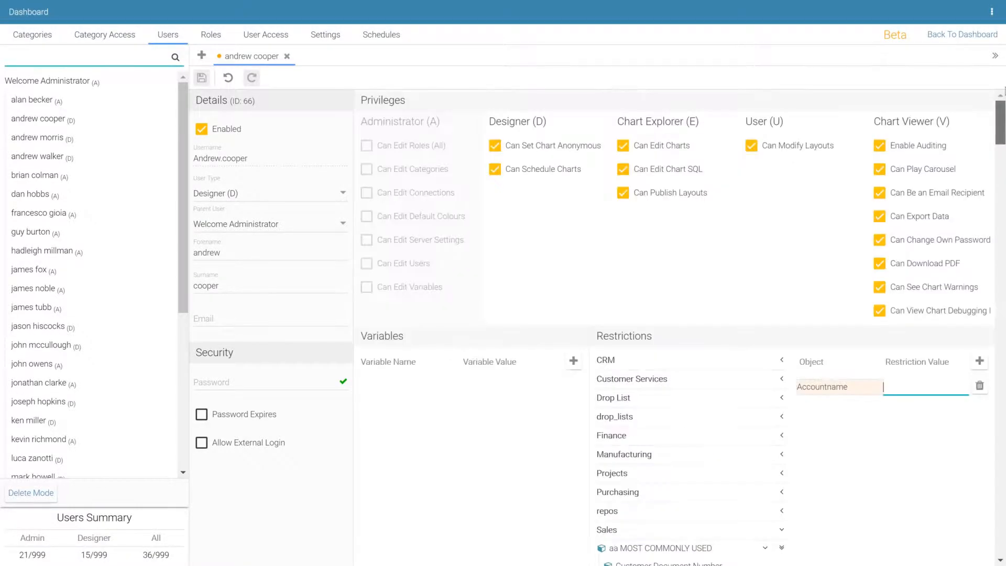
Examine the privileges granted to the SAGE, TEST and ACCOUNT MANAGER roles
{"action": "left_click", "coordinate": [210, 35]}
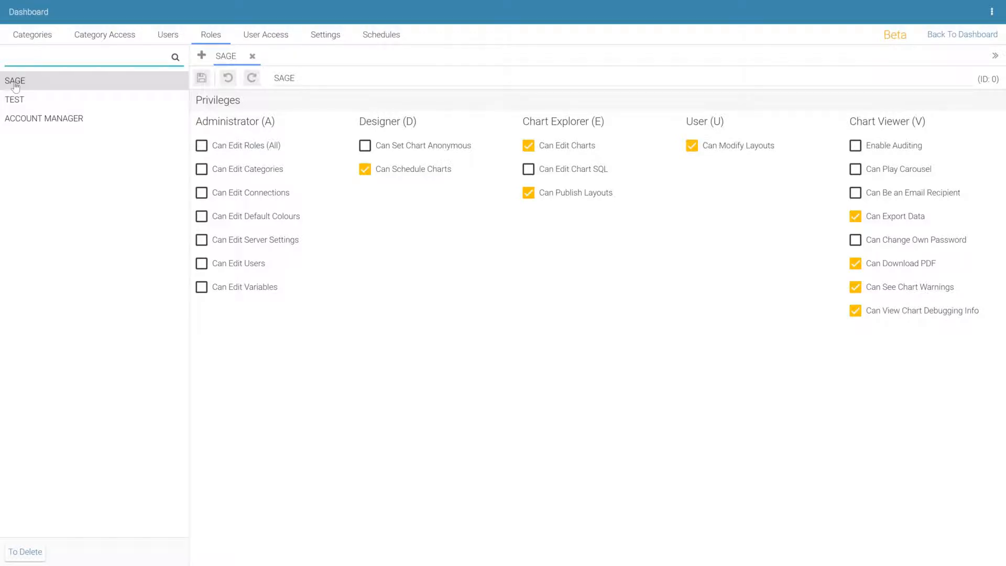
{"action": "left_click", "coordinate": [15, 100]}
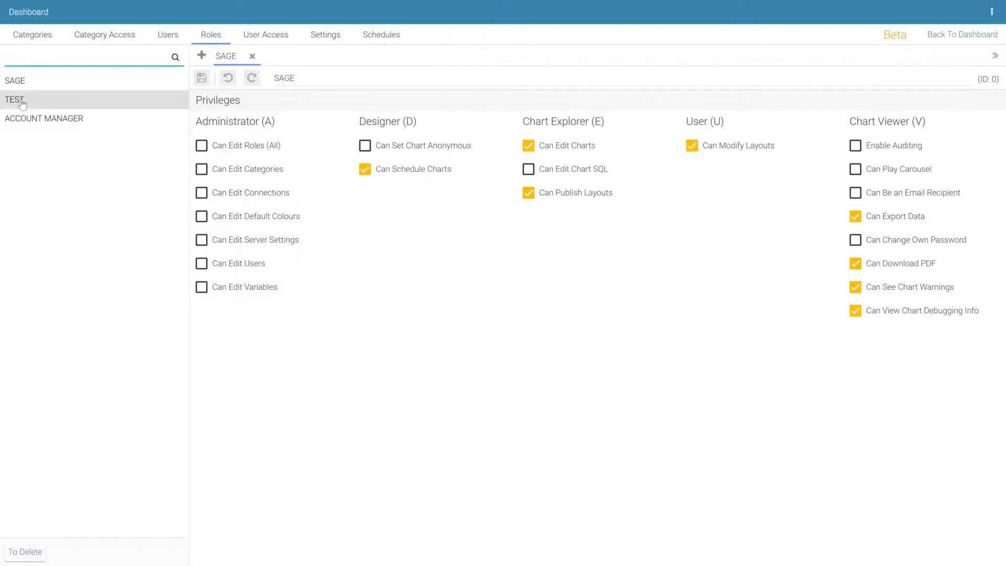
{"action": "left_click", "coordinate": [34, 119]}
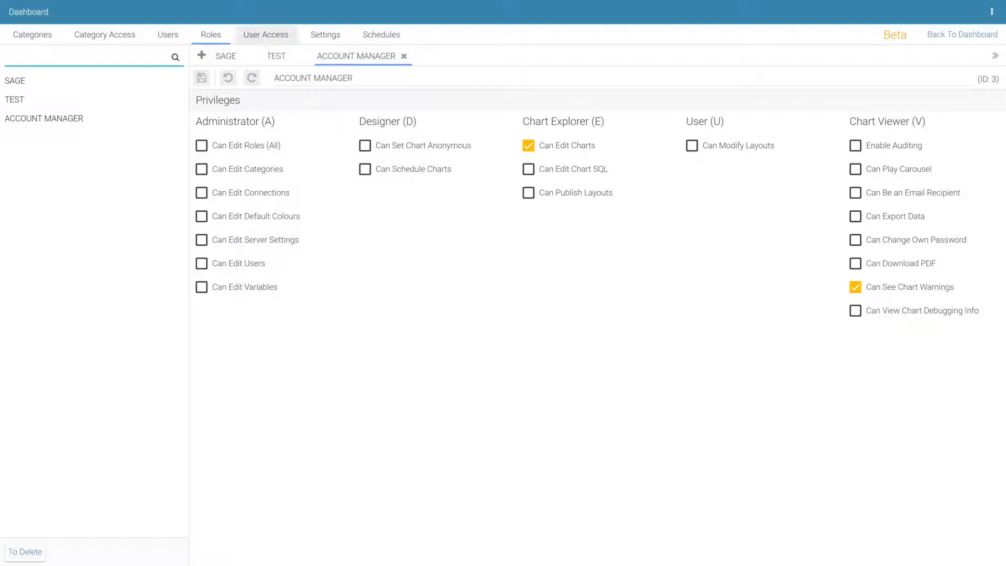
Open user access management and review the roles, categories and permissions of several users, ending with a Designer user
{"action": "left_click", "coordinate": [266, 34]}
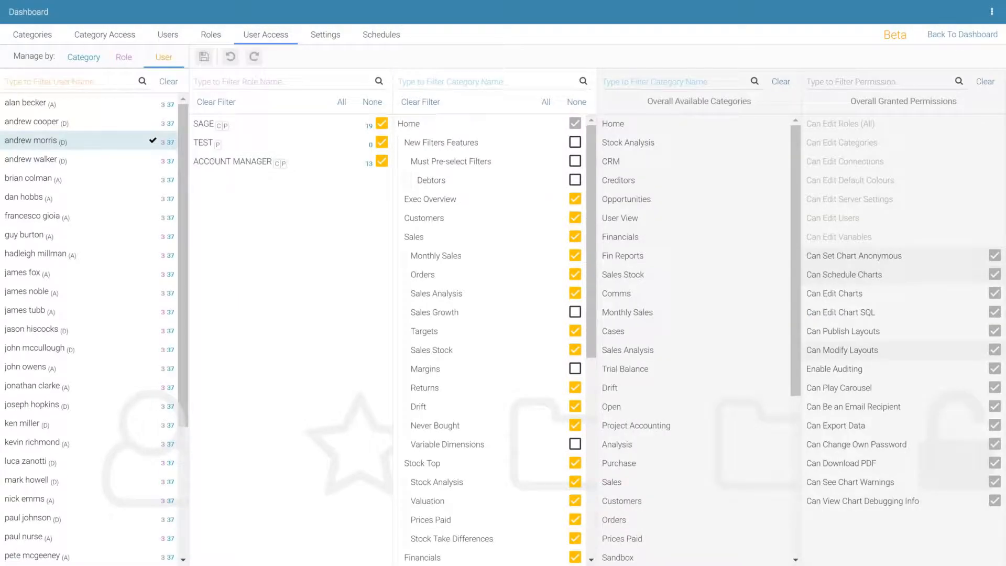
{"action": "left_click", "coordinate": [35, 164]}
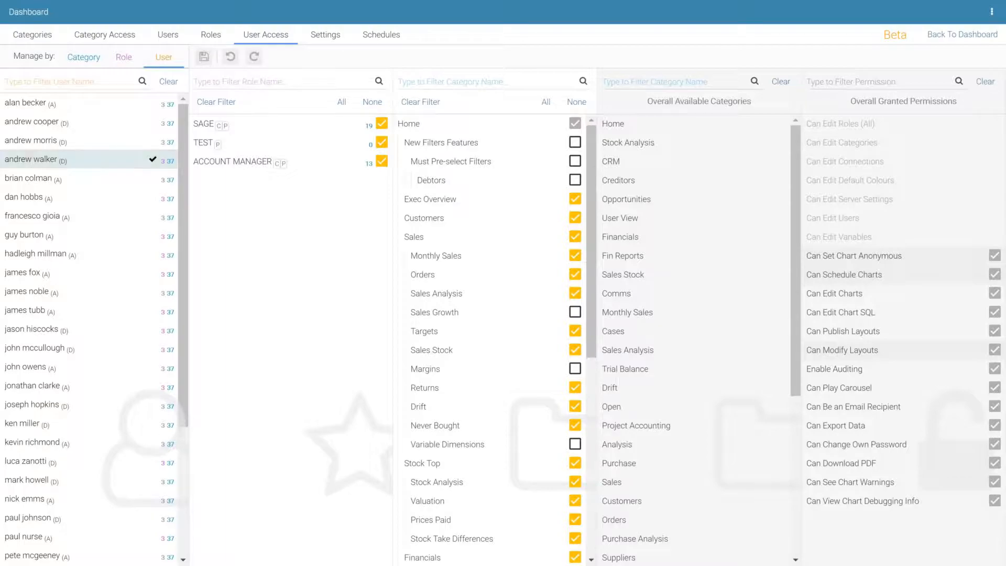
{"action": "double_click", "coordinate": [44, 314]}
{"action": "left_click", "coordinate": [20, 315]}
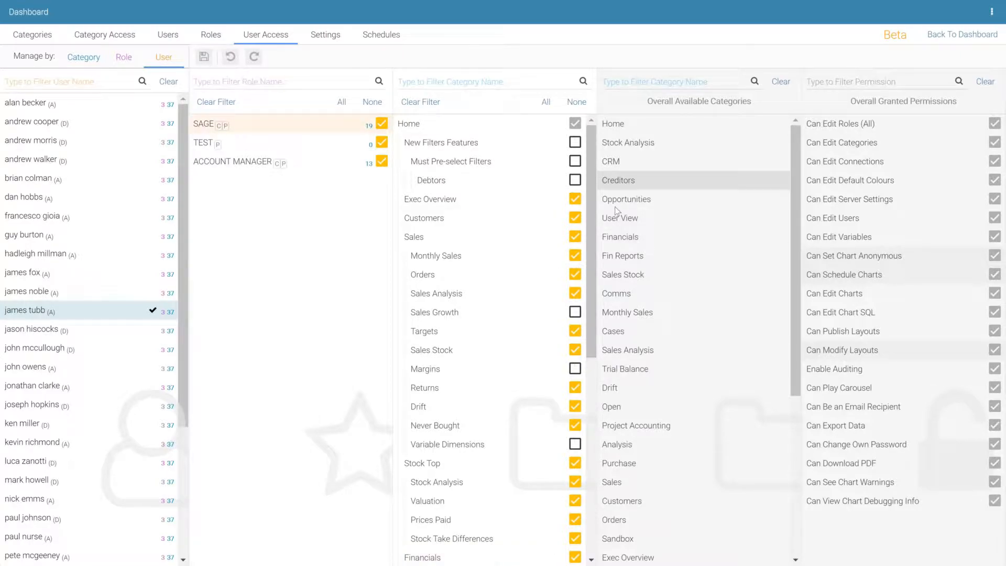
{"action": "double_click", "coordinate": [36, 349]}
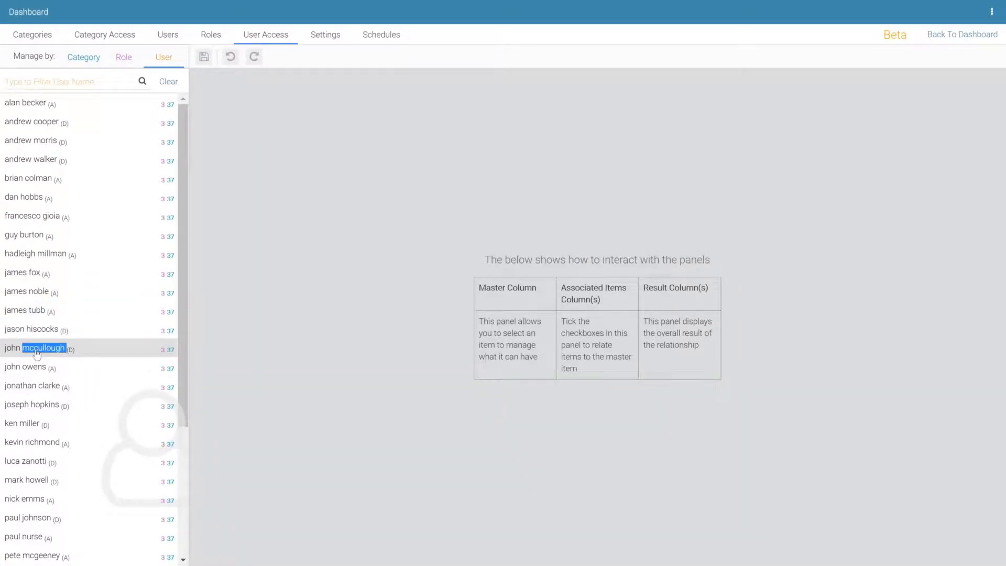
{"action": "left_click", "coordinate": [22, 350]}
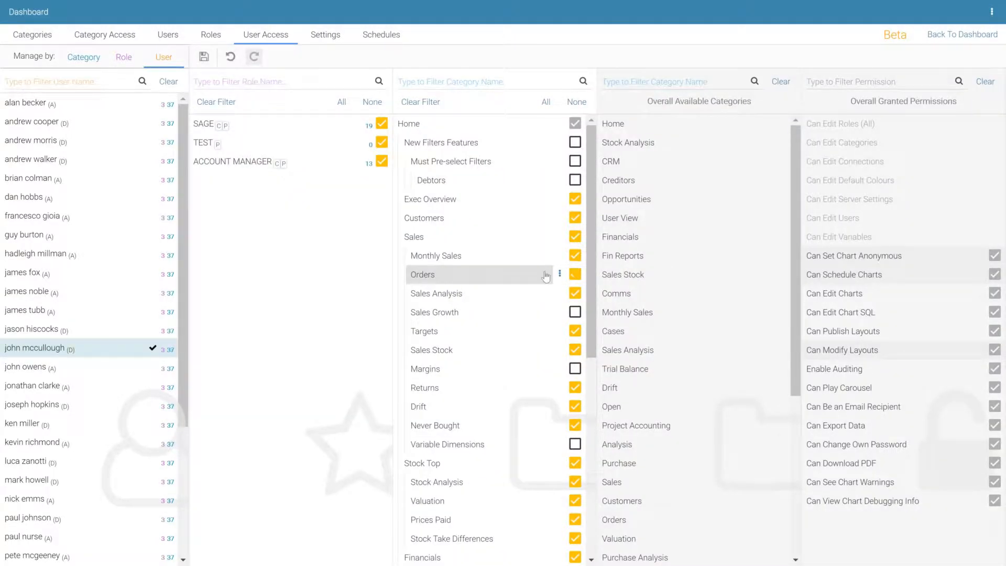
Try removing the selected user's access to the Monthly Sales category, and grant it again
{"action": "left_click", "coordinate": [575, 257]}
{"action": "left_click", "coordinate": [576, 260]}
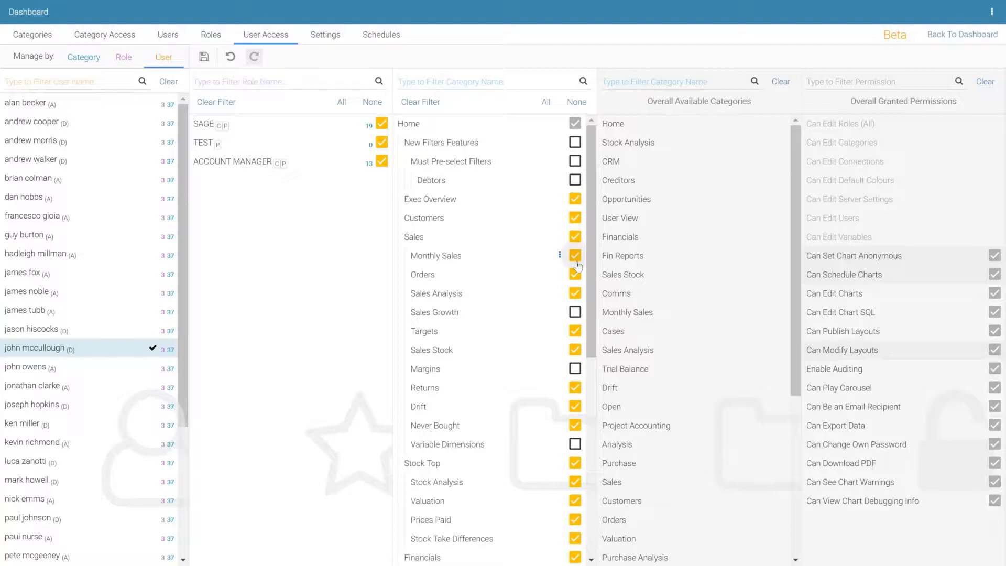
{"action": "left_click", "coordinate": [576, 261]}
Leave only the SAGE role assigned to the selected user by removing TEST and ACCOUNT MANAGER, and return to the dashboard
{"action": "left_click", "coordinate": [382, 123]}
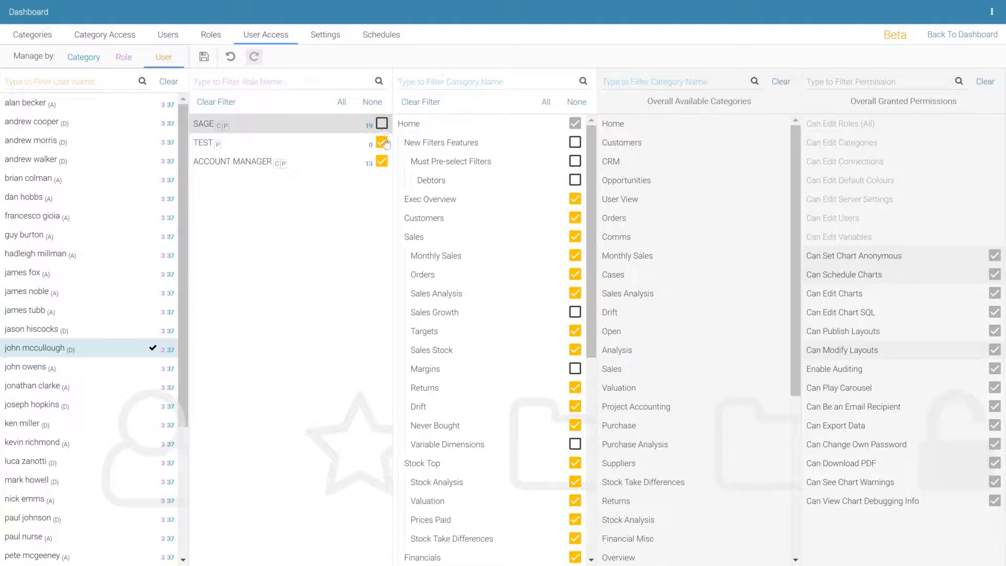
{"action": "left_click", "coordinate": [382, 142]}
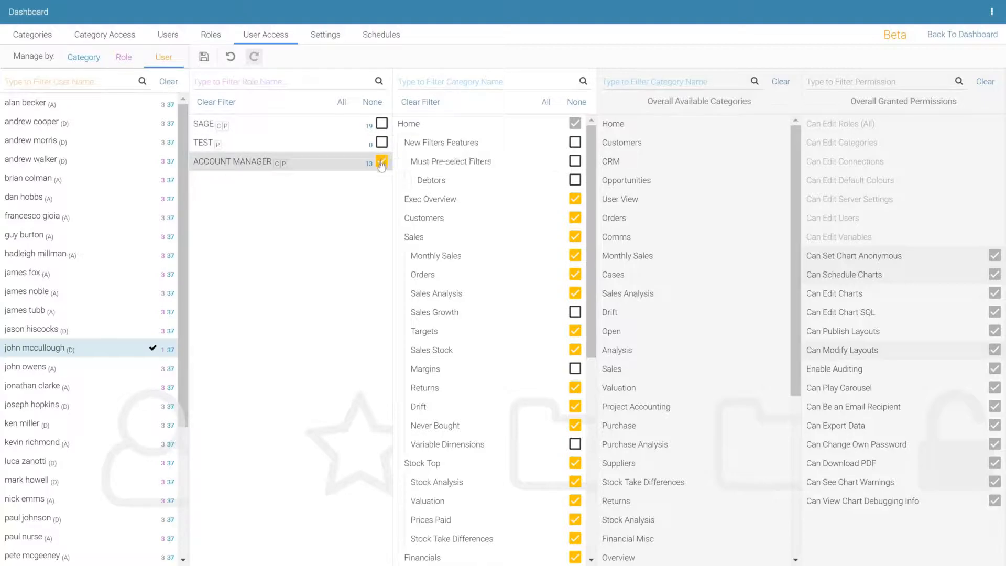
{"action": "left_click", "coordinate": [382, 124]}
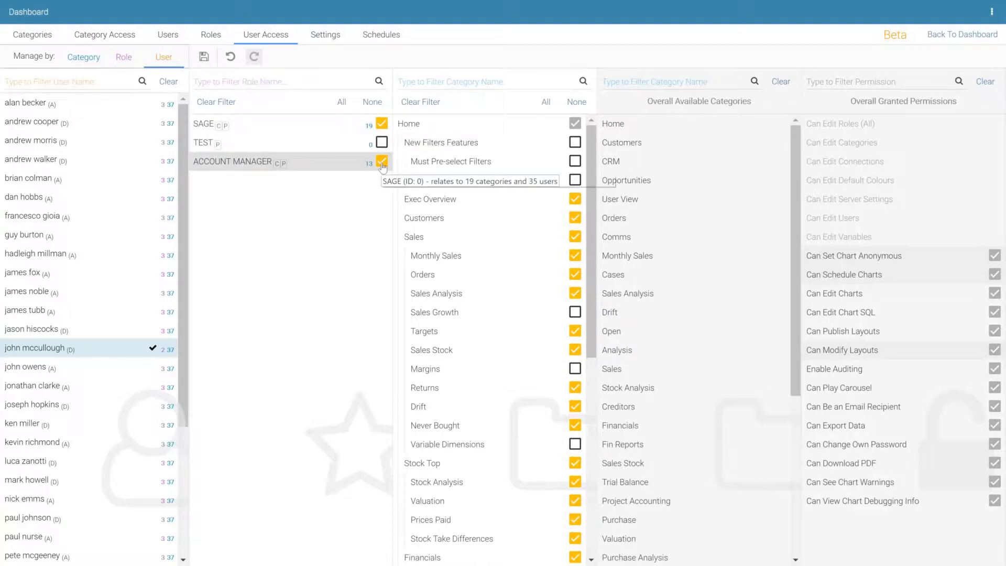
{"action": "left_click", "coordinate": [382, 162]}
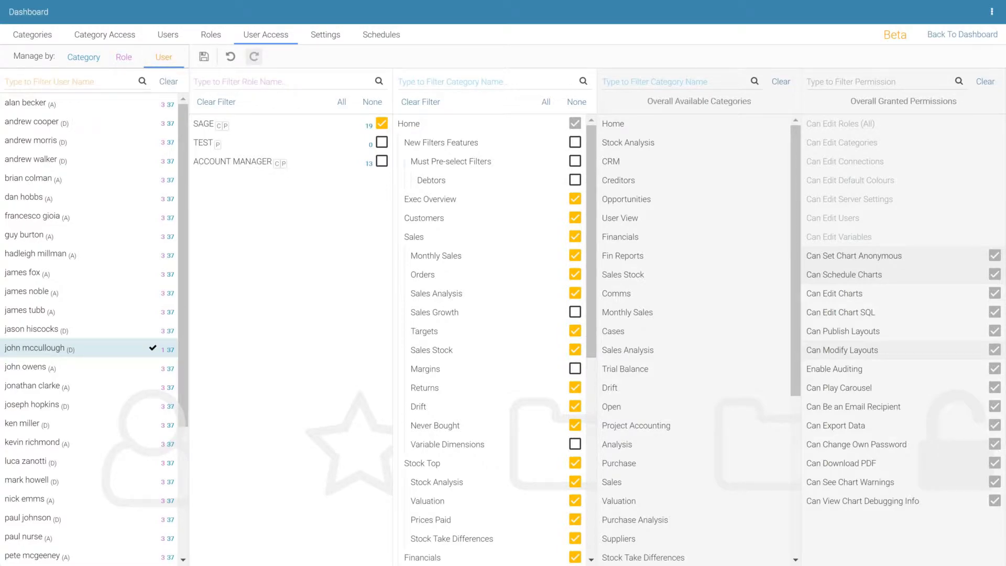
{"action": "left_click", "coordinate": [973, 38]}
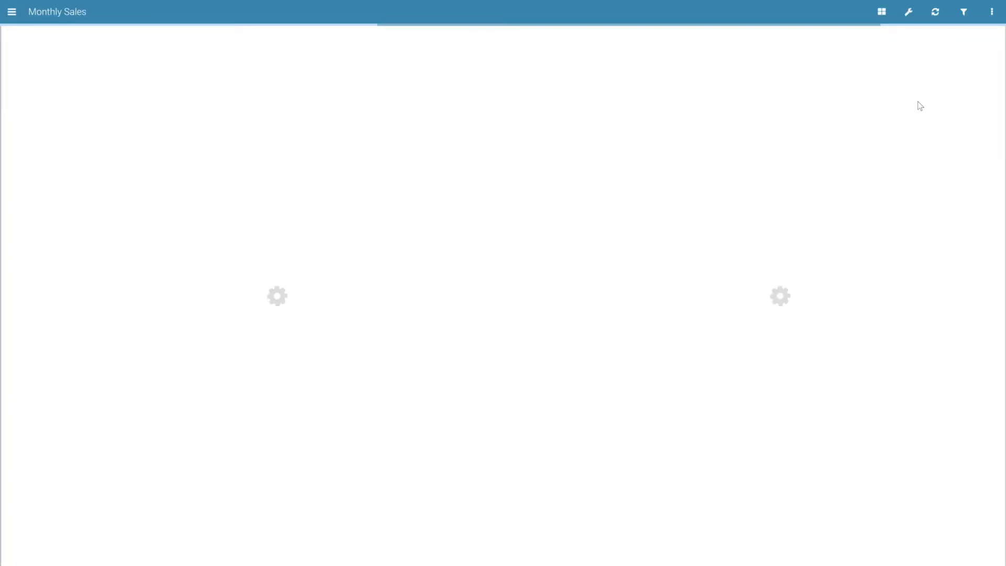